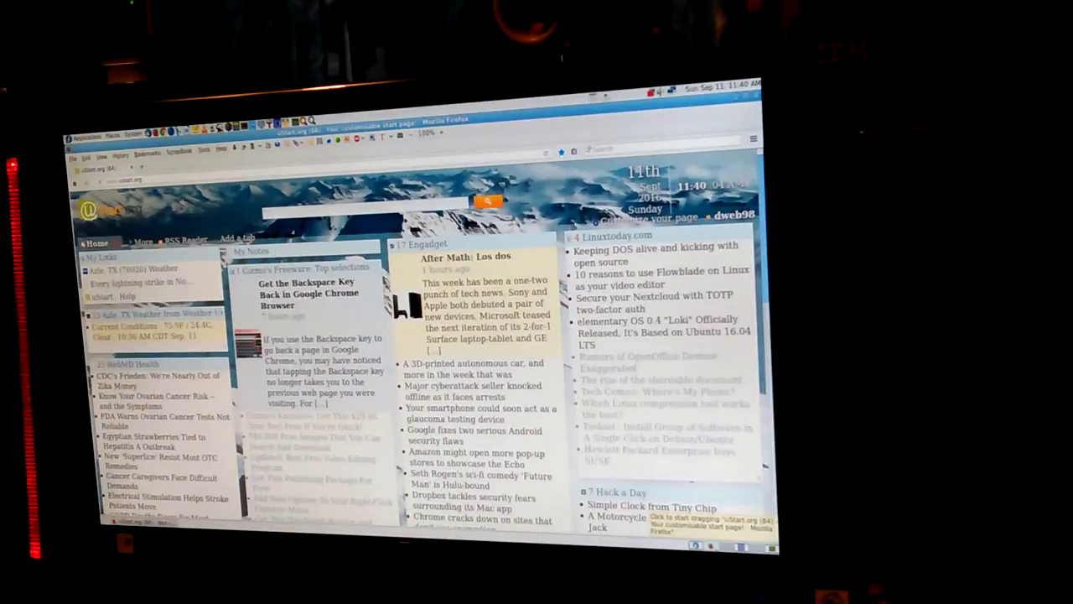
{"action": "key", "text": "ctrl+alt+Right"}
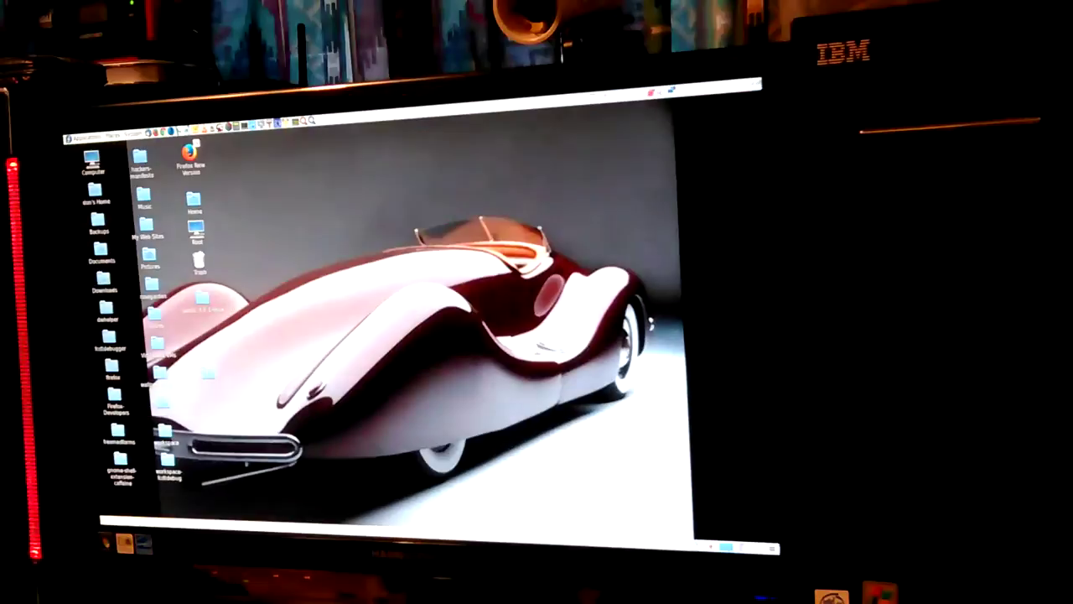